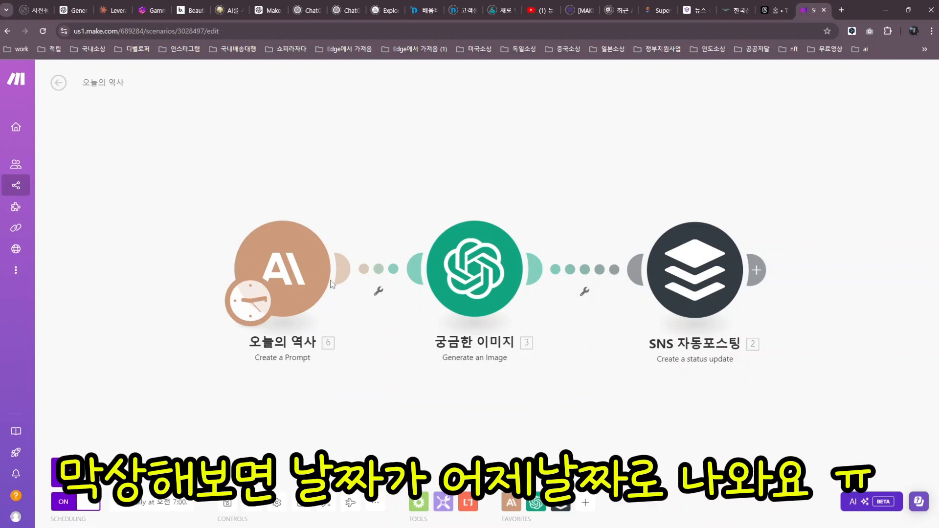
Read the Claude history module's prompt in widened settings, then switch to the ChatGPT date conversation.
click(290, 273)
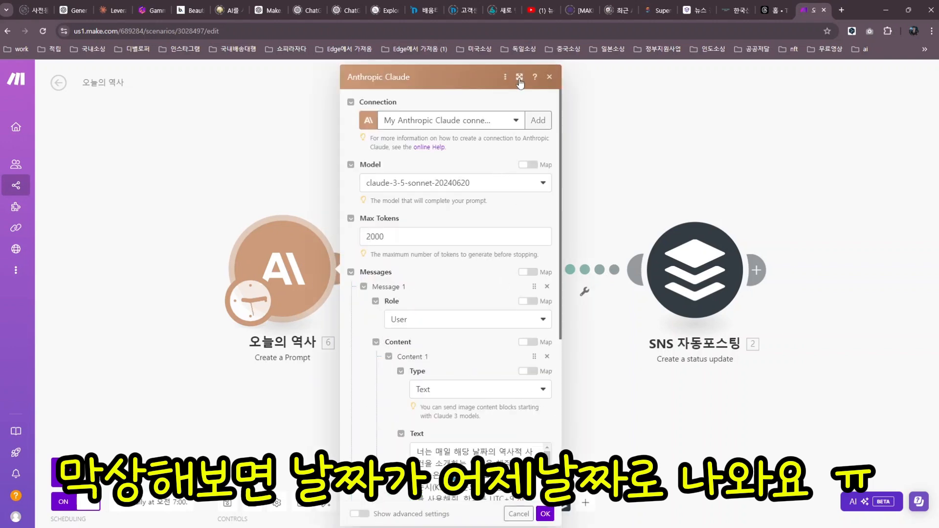
click(520, 77)
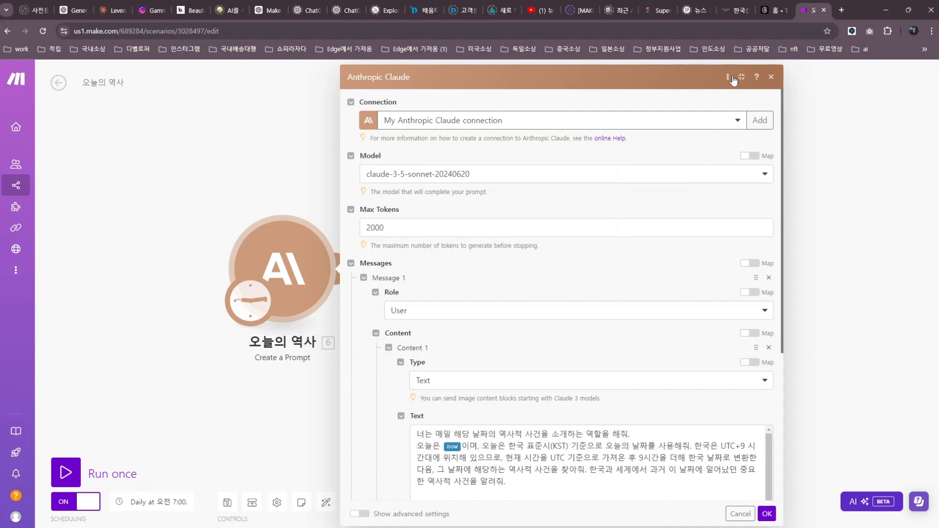
click(771, 78)
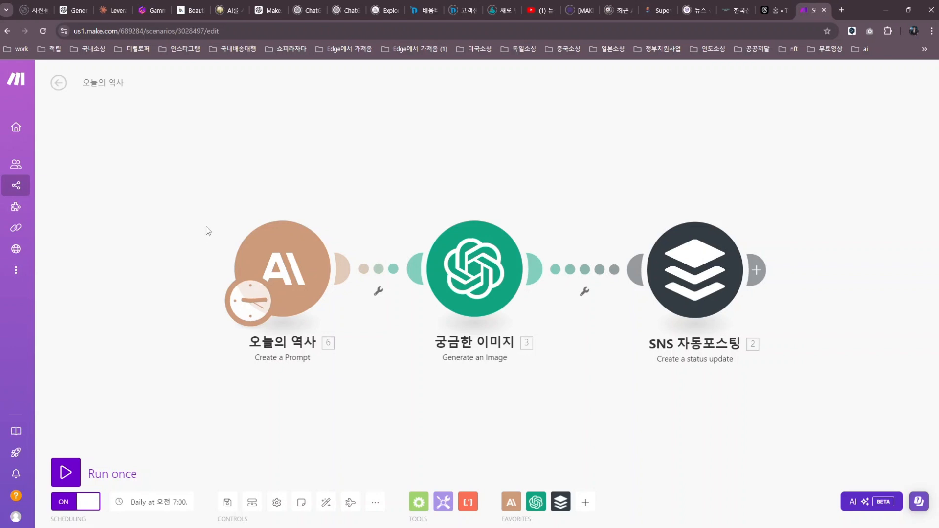
click(272, 11)
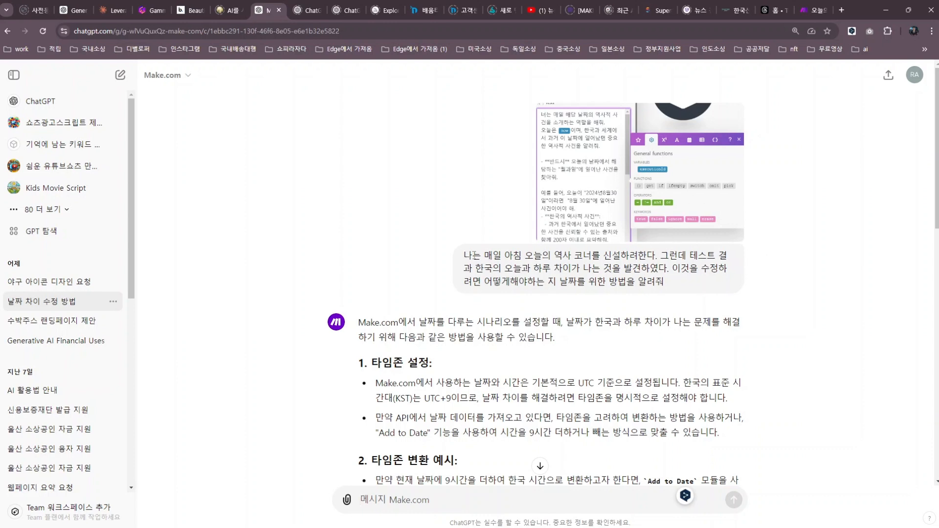
Highlight the date question and ChatGPT's advice to set the timezone explicitly.
drag(467, 258, 672, 251)
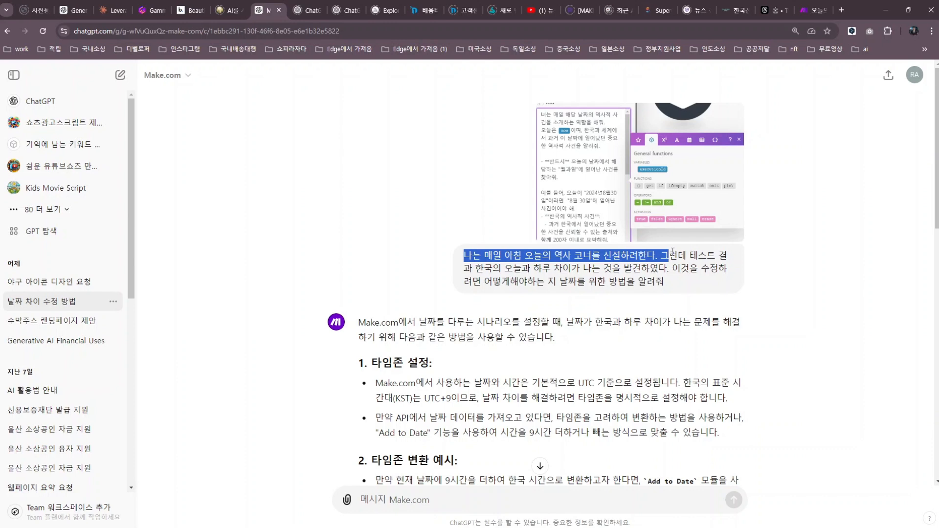
mouse_move(670, 254)
mouse_down()
mouse_move(504, 269)
mouse_move(659, 269)
mouse_up()
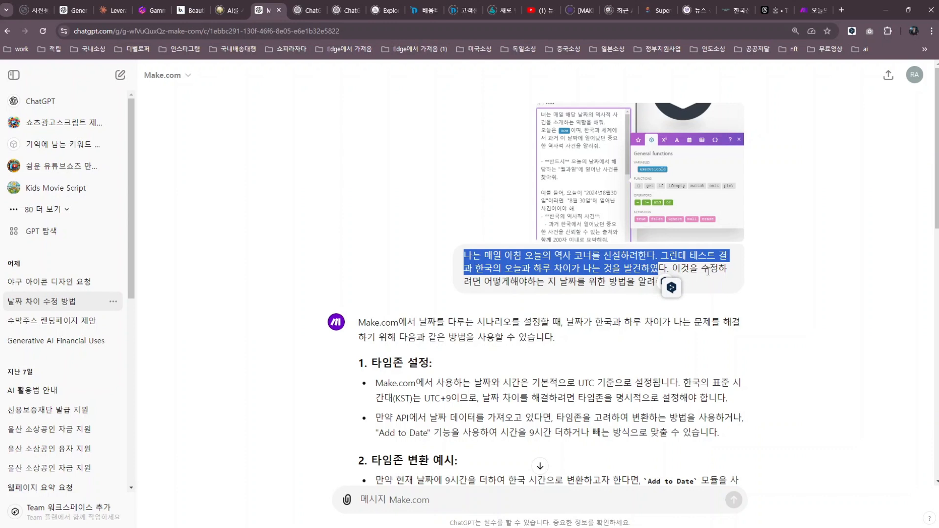
scroll(687, 274, down, 1)
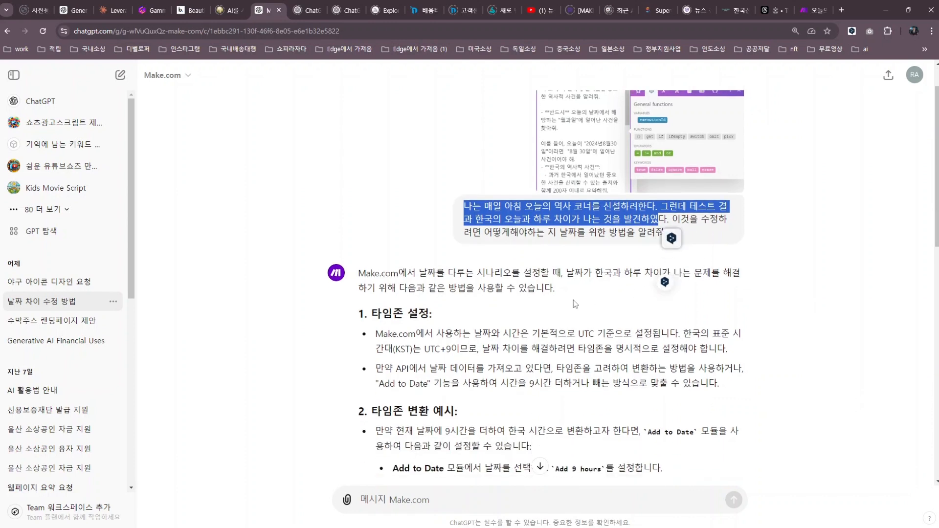
scroll(572, 304, down, 1)
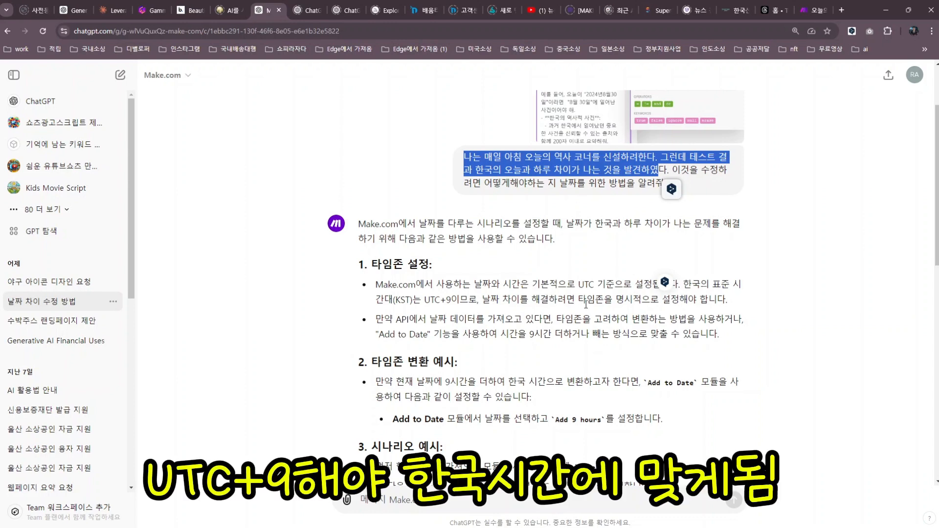
drag(585, 303, 691, 297)
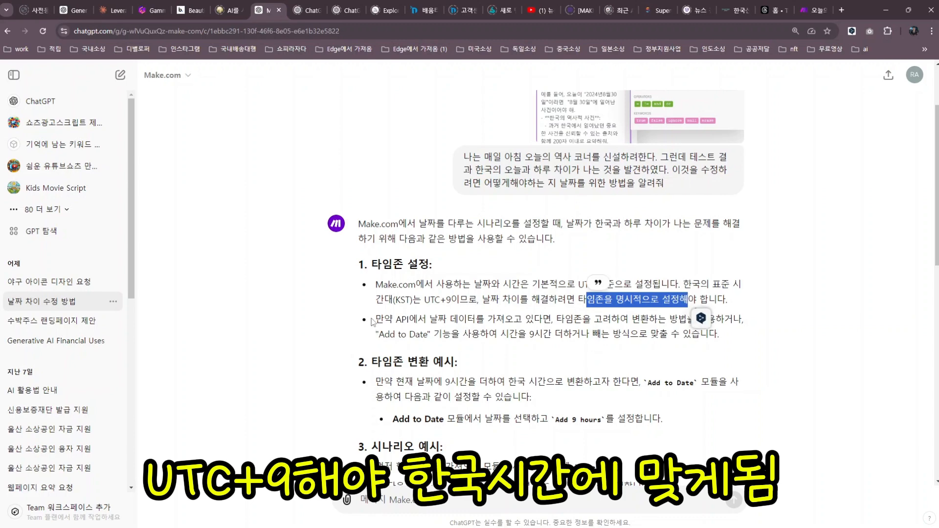
click(441, 315)
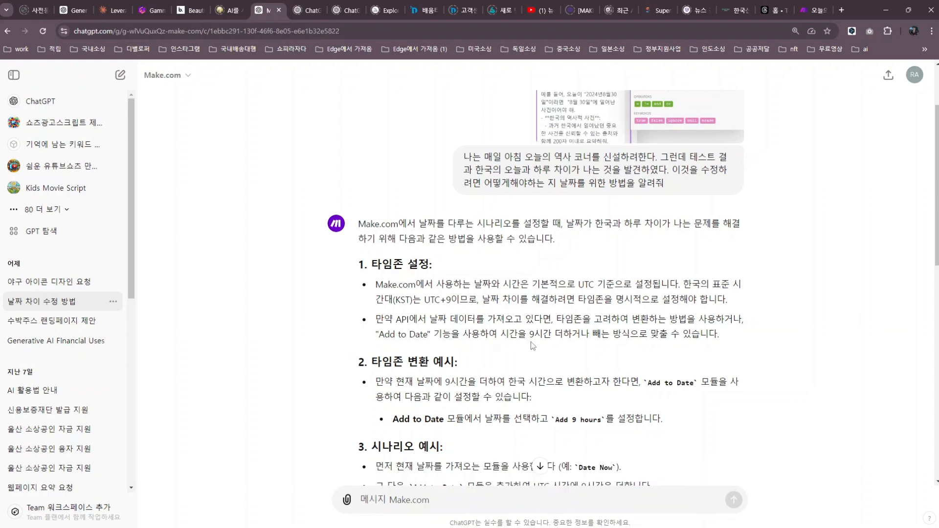
Highlight the Add to Date 'Add 9 hours' instruction and scroll to the Claude-prompt follow-up answer.
scroll(635, 345, down, 2)
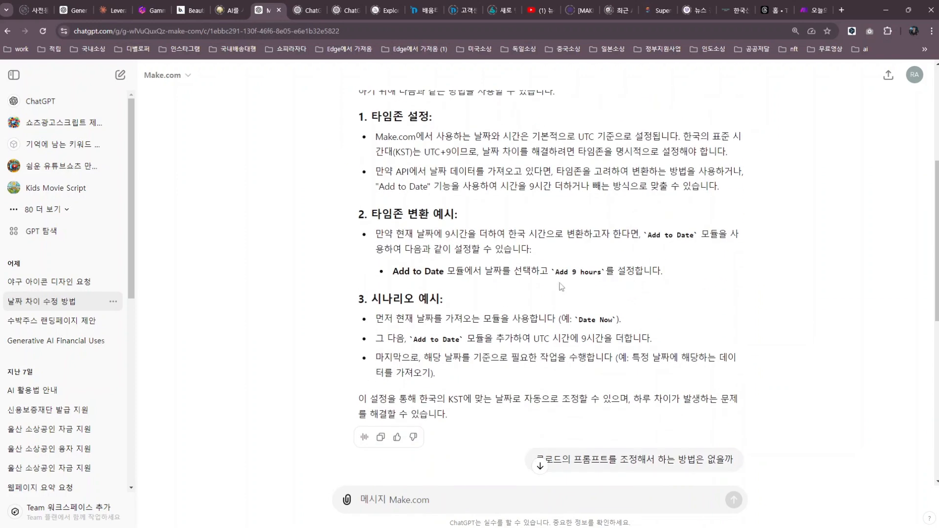
double_click(453, 272)
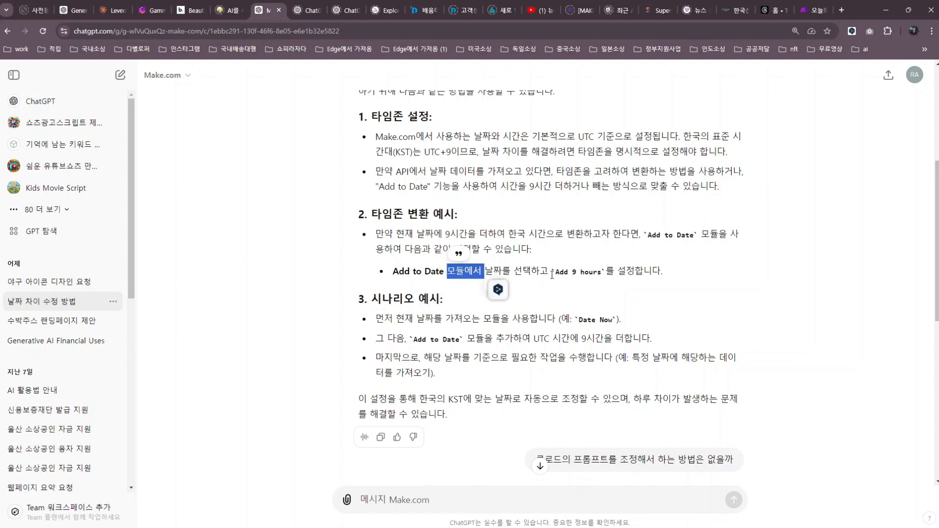
drag(554, 275, 610, 272)
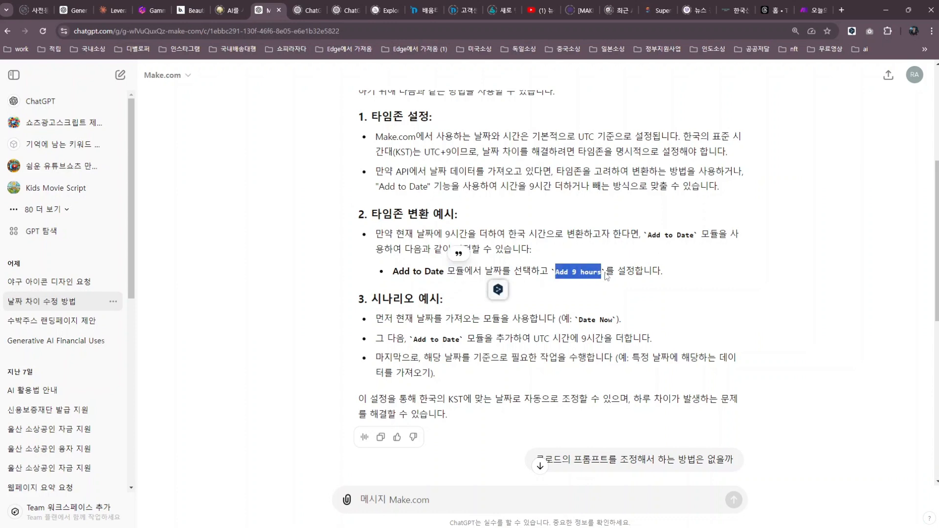
click(493, 298)
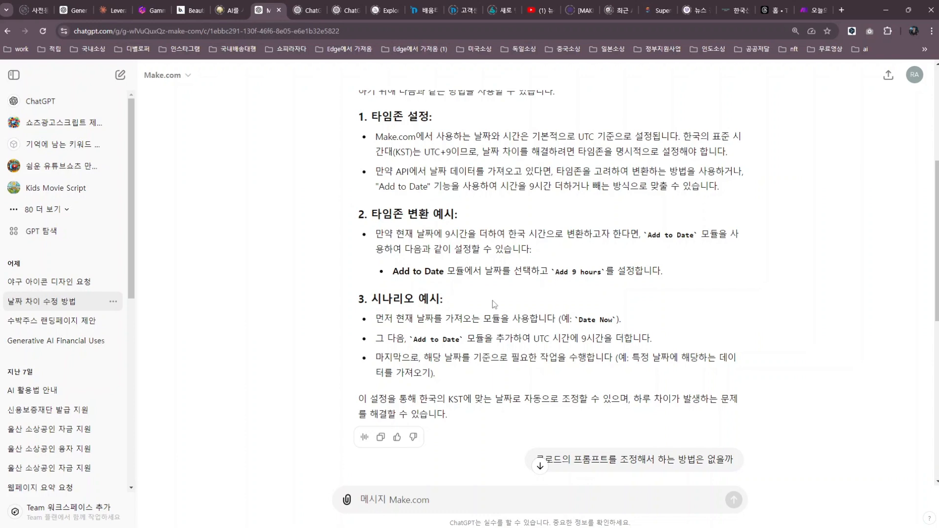
scroll(489, 308, down, 3)
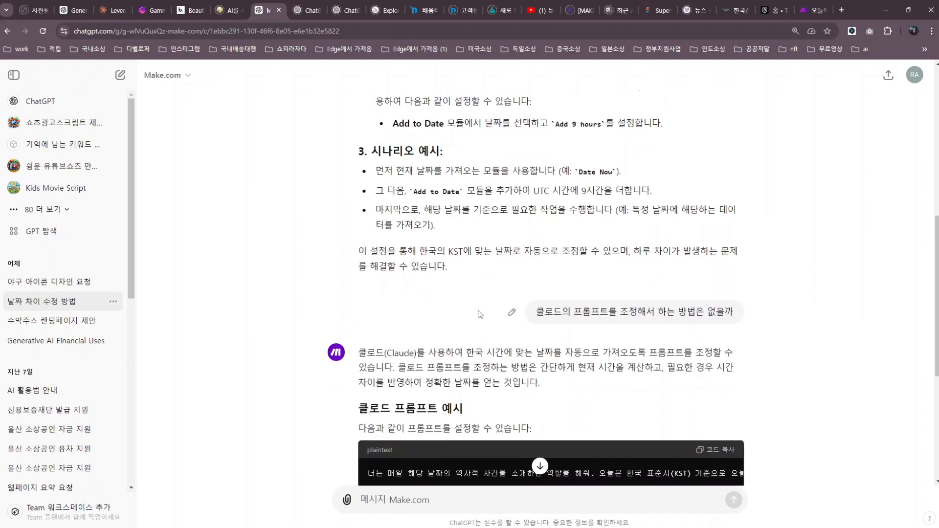
Check the Claude module's current prompt in Make.com, then return to ChatGPT.
click(803, 14)
click(295, 276)
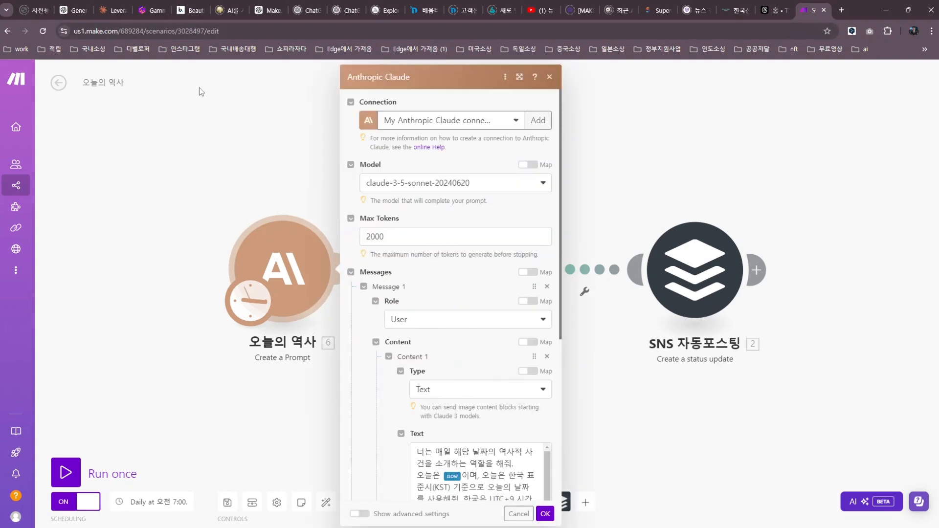
click(262, 19)
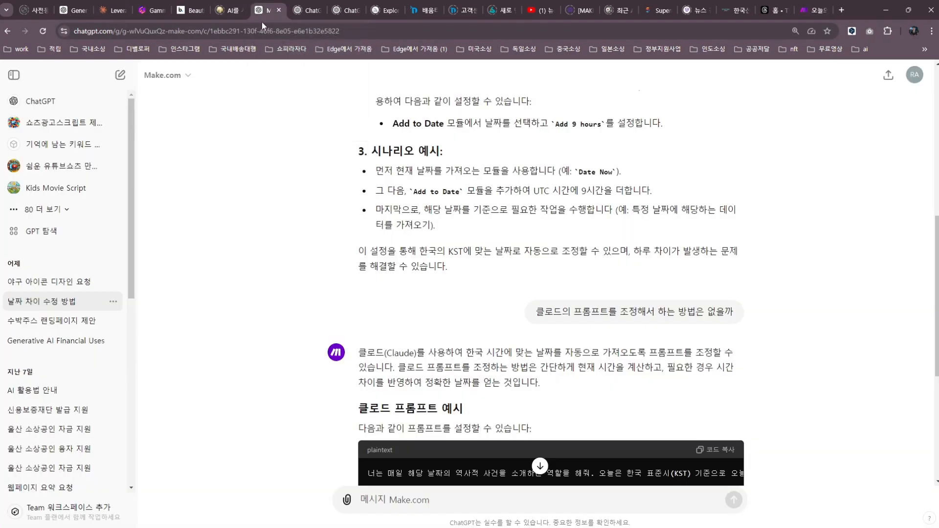
Highlight the Claude-prompt follow-up and the suggested prompt's first line, then read the UTC+9 key points.
scroll(504, 315, down, 2)
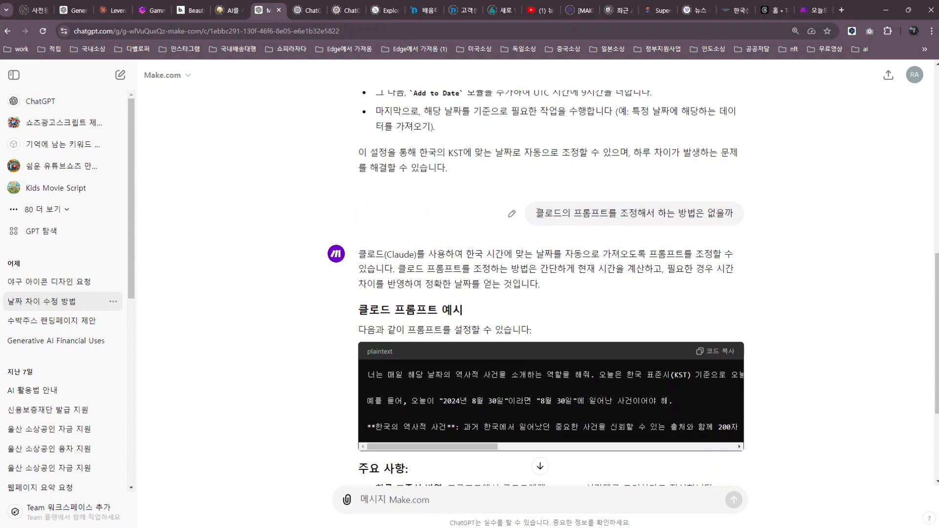
drag(538, 212, 745, 221)
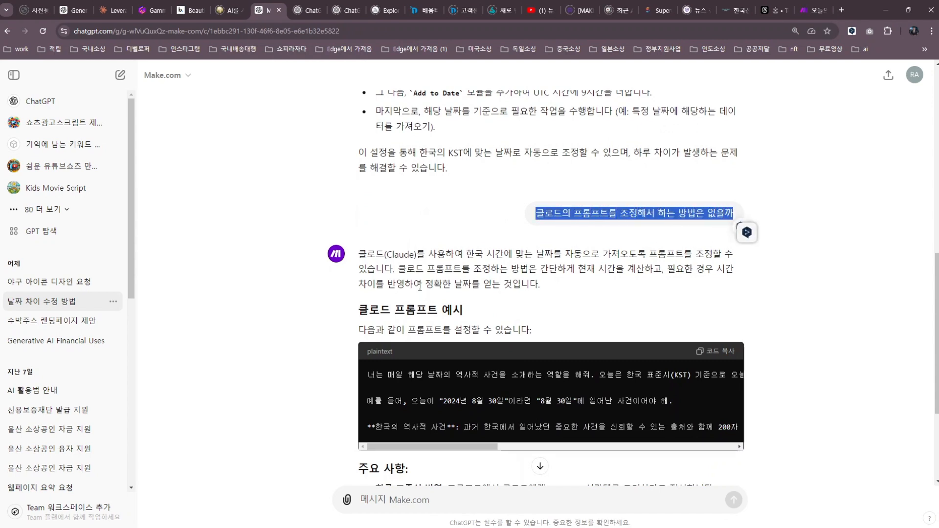
scroll(419, 287, down, 1)
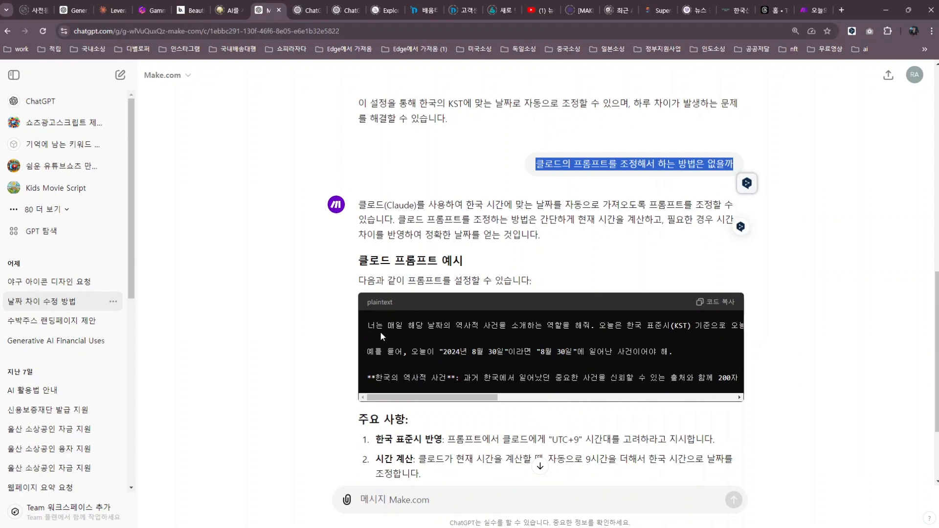
mouse_move(369, 328)
mouse_down()
mouse_move(743, 327)
mouse_move(620, 352)
mouse_move(429, 326)
mouse_move(504, 337)
mouse_move(541, 327)
mouse_move(375, 337)
mouse_up()
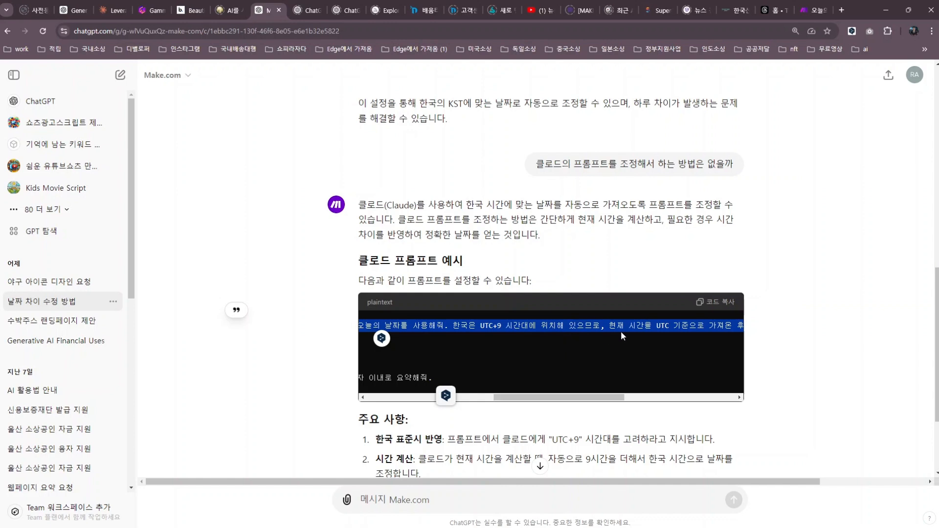
scroll(603, 353, down, 2)
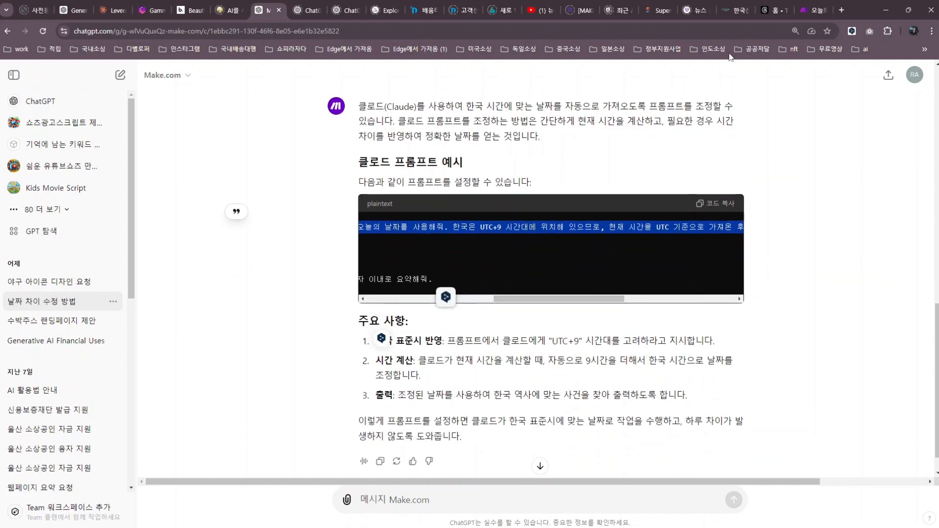
Confirm the Claude module's Text prompt contains the UTC+9 (KST) date conversion sentences.
click(814, 12)
click(520, 76)
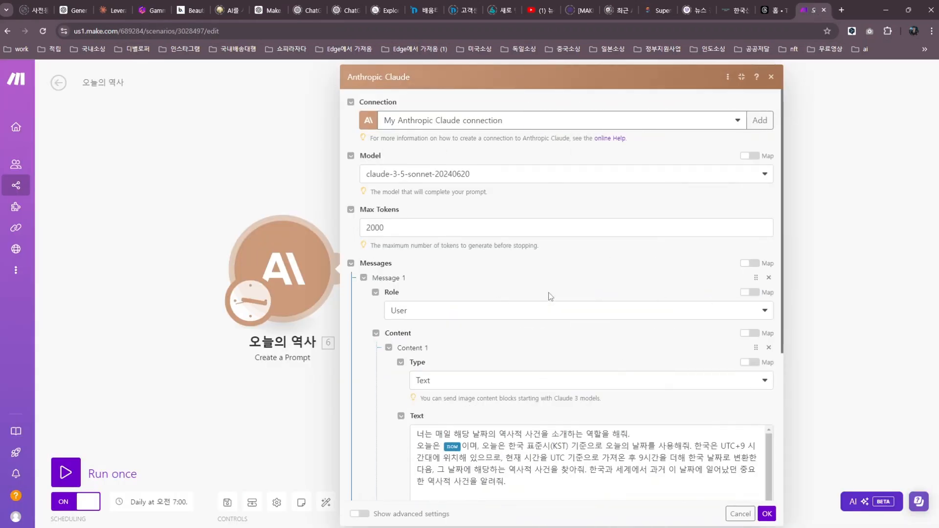
scroll(550, 296, down, 5)
scroll(550, 335, up, 2)
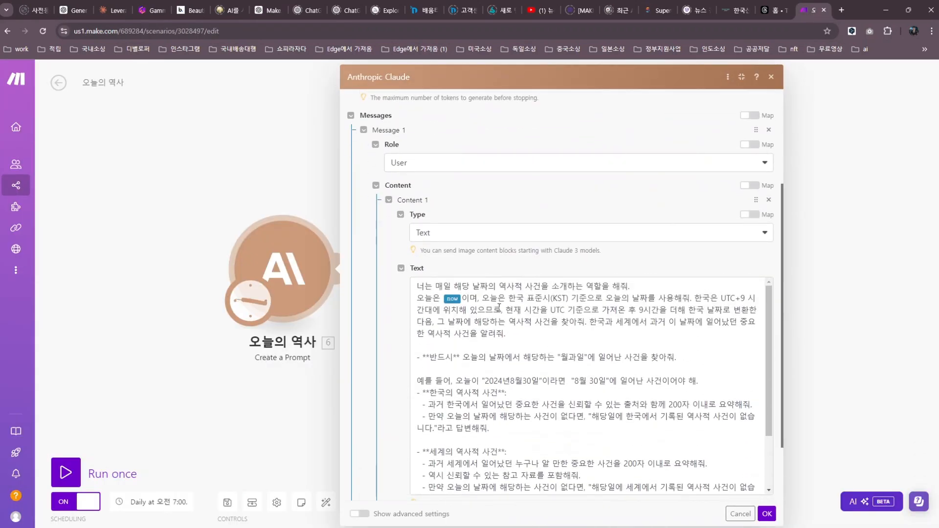
drag(482, 300, 588, 324)
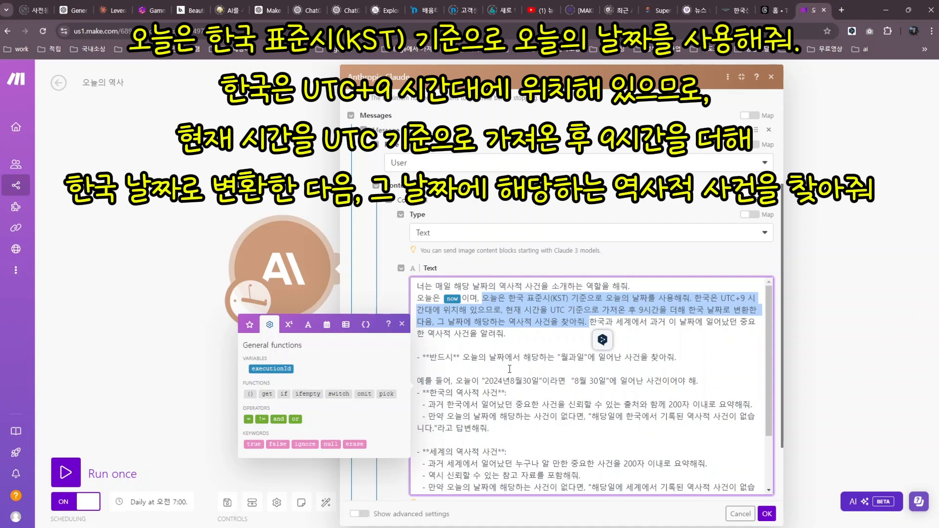
click(770, 79)
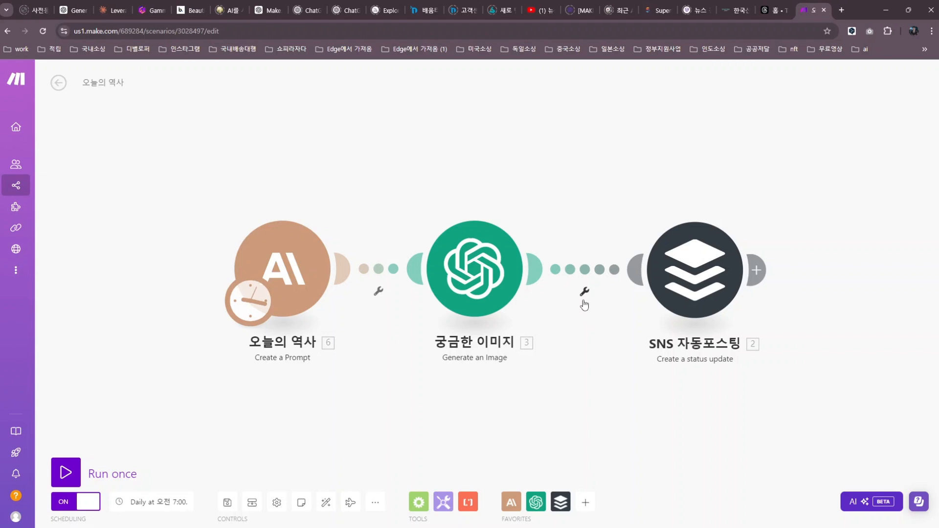
Unlink the 궁금한 이미지 image module from the SNS 자동포스팅 module.
click(584, 294)
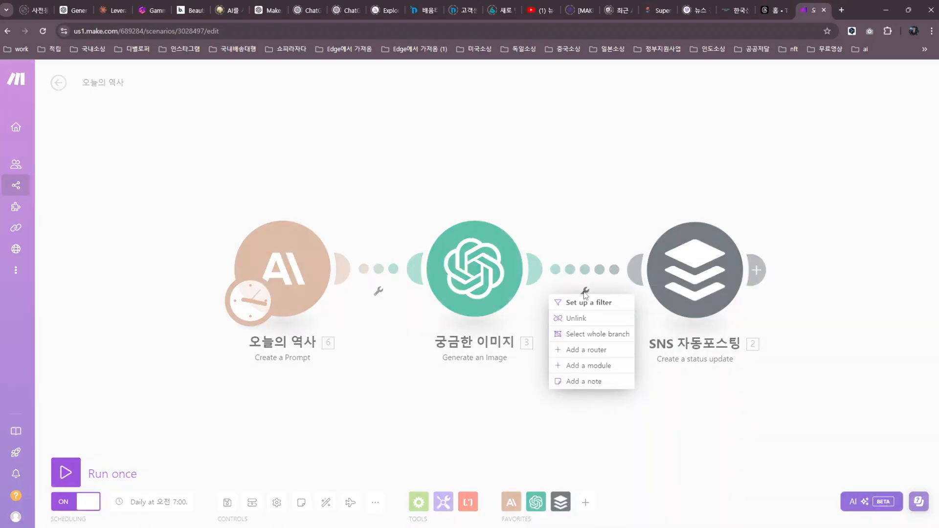
click(577, 320)
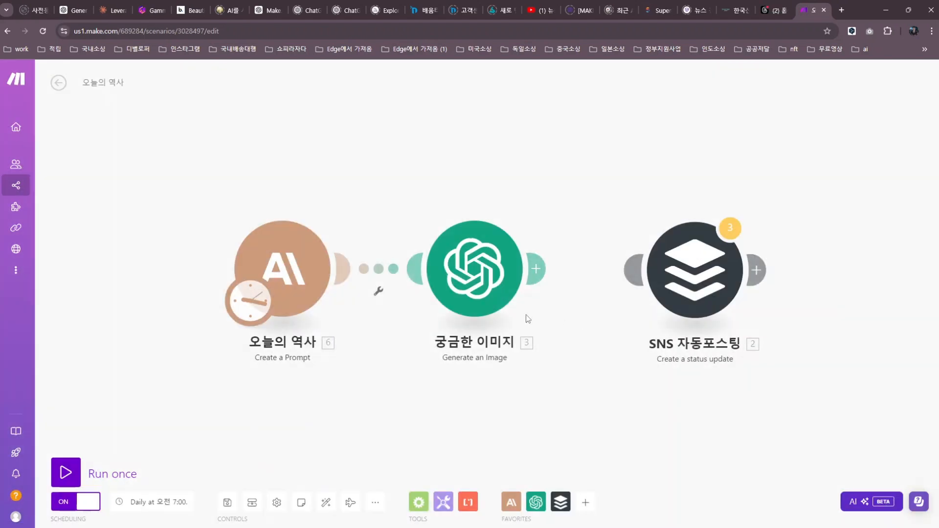
right_click(287, 277)
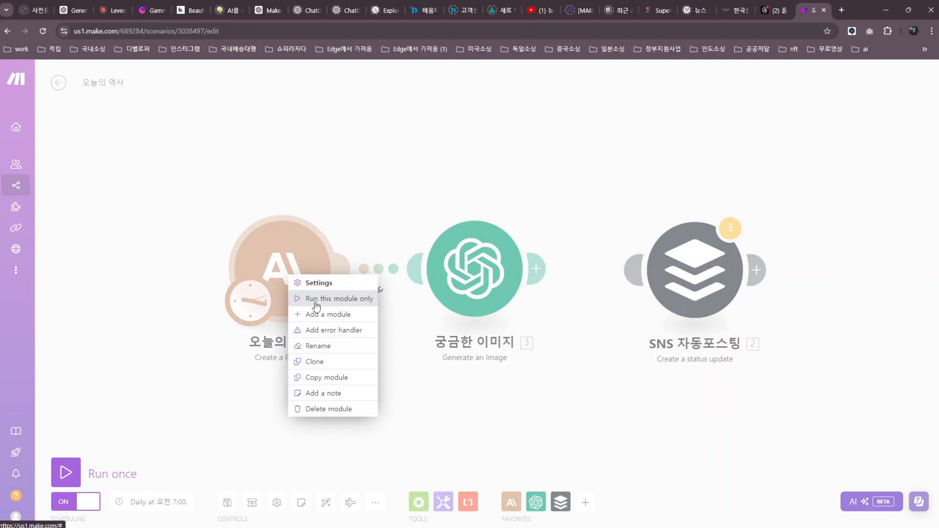
Run only 오늘의 역사 and read its Content > 1 > Text history post dated 2024년 9월 3일.
click(311, 299)
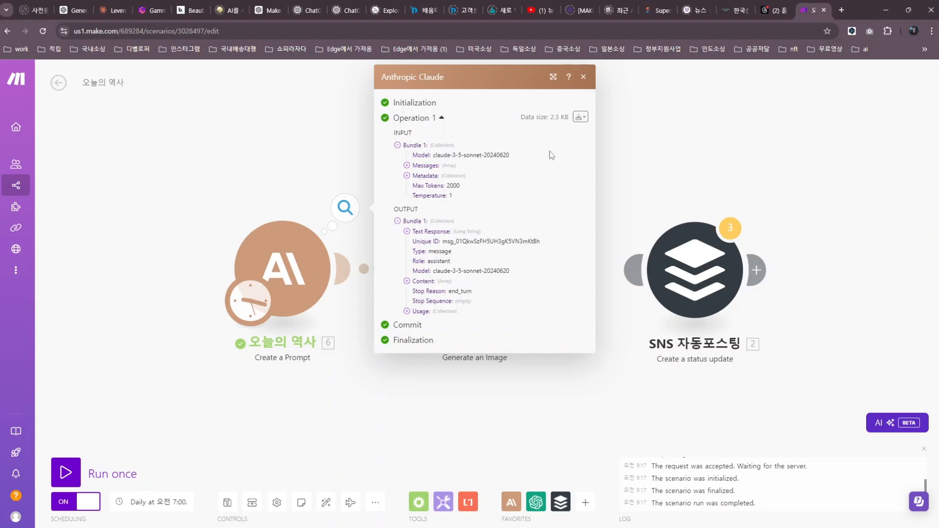
click(553, 77)
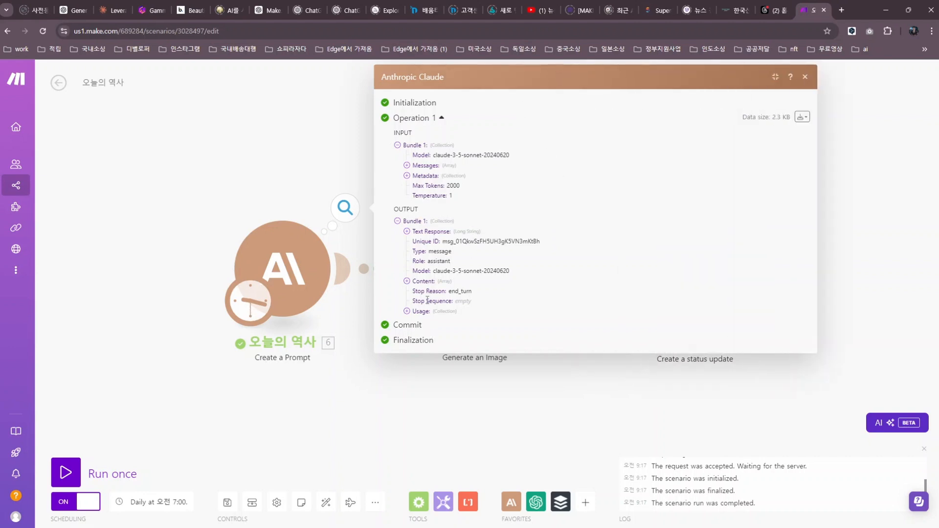
click(407, 282)
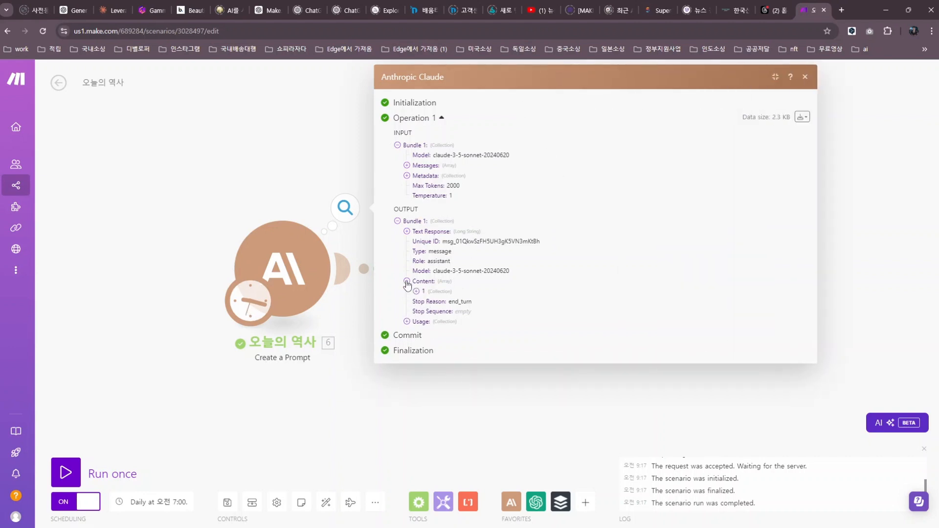
click(416, 291)
click(426, 312)
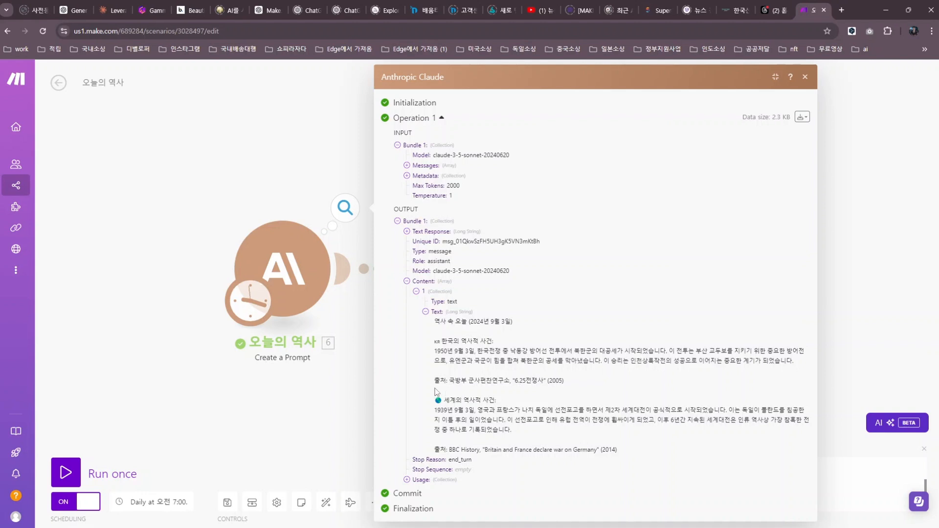
drag(450, 381, 511, 381)
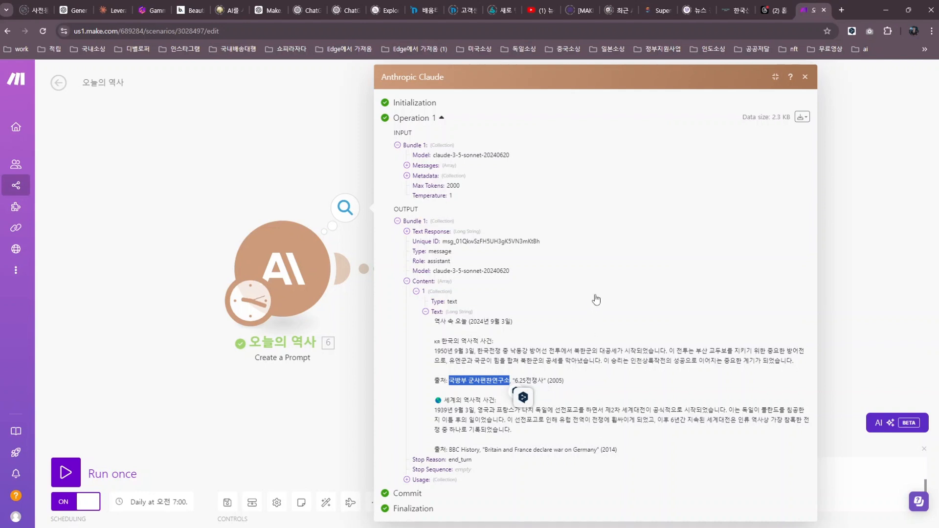
drag(469, 322, 512, 322)
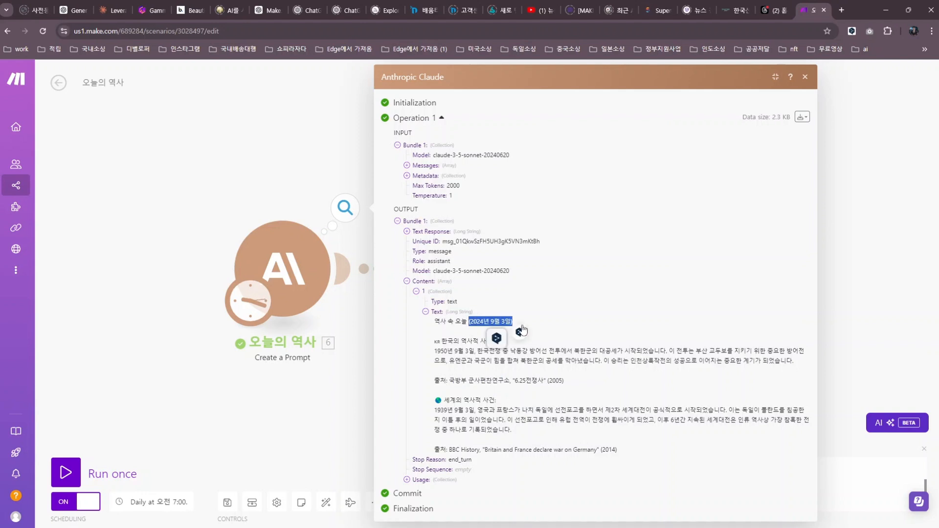
click(805, 76)
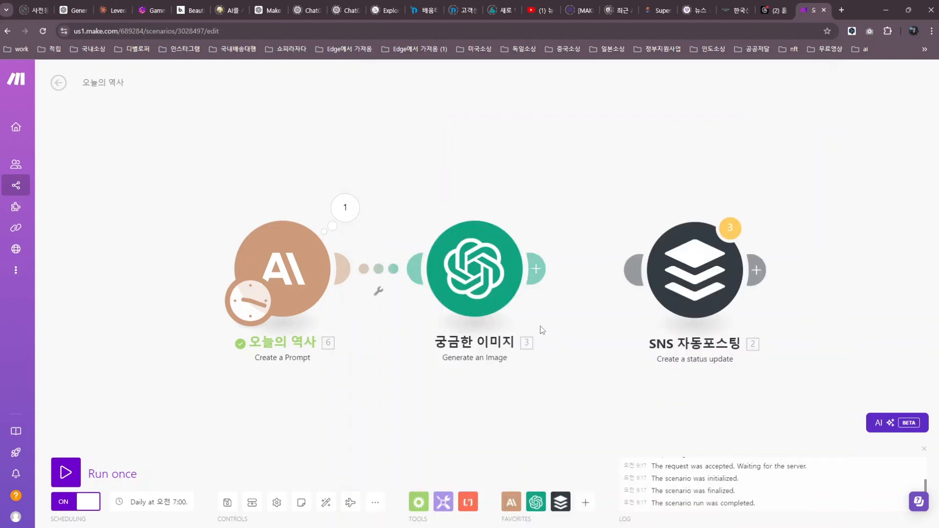
Delete the empty placeholder after 궁금한 이미지 and connect it to the SNS 자동포스팅 Buffer module.
click(537, 268)
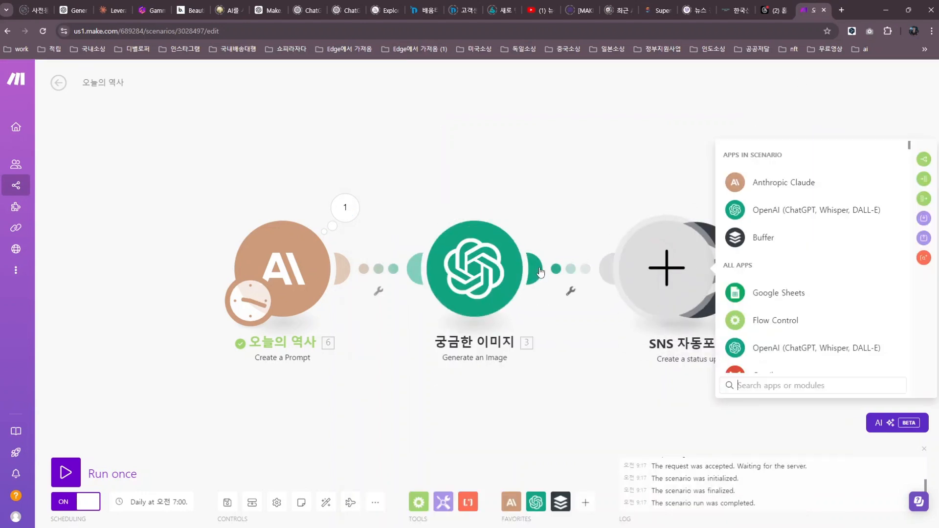
right_click(627, 276)
click(641, 298)
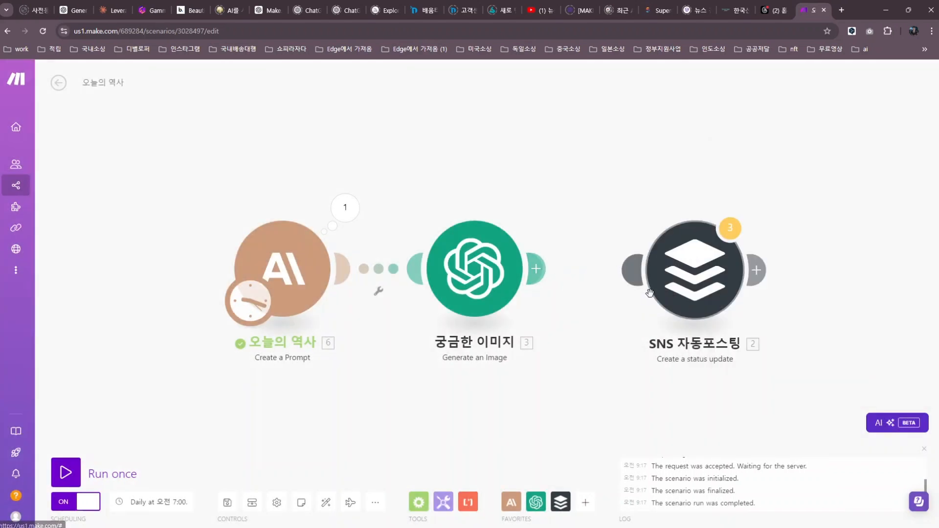
drag(664, 274, 620, 270)
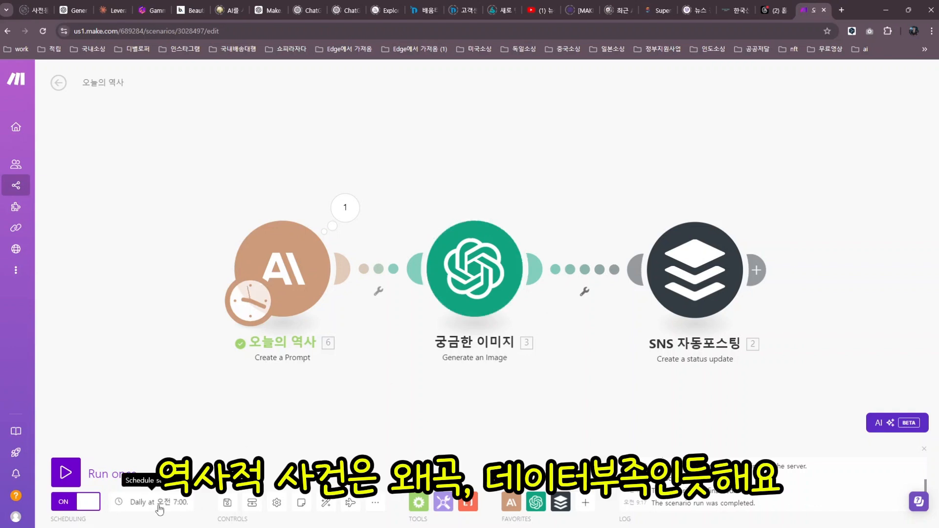
Switch the scenario's scheduling toggle to OFF.
click(77, 504)
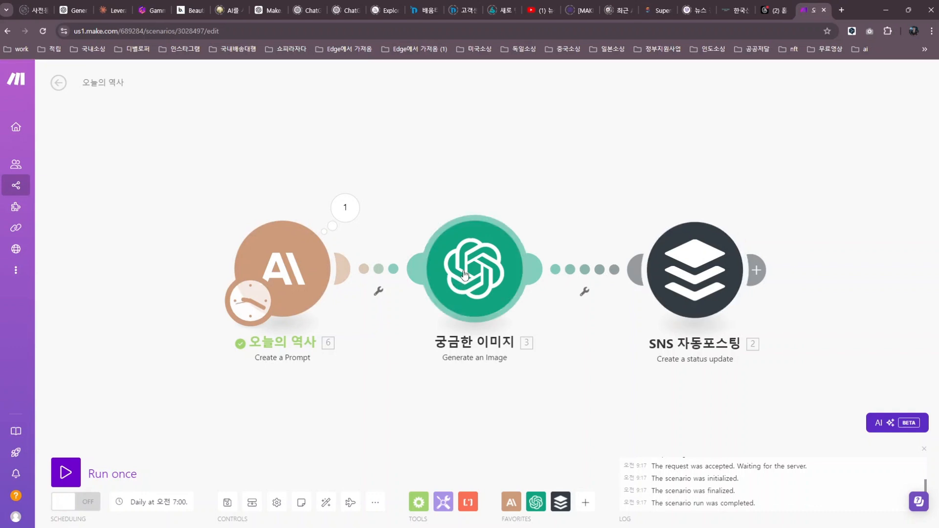
click(279, 275)
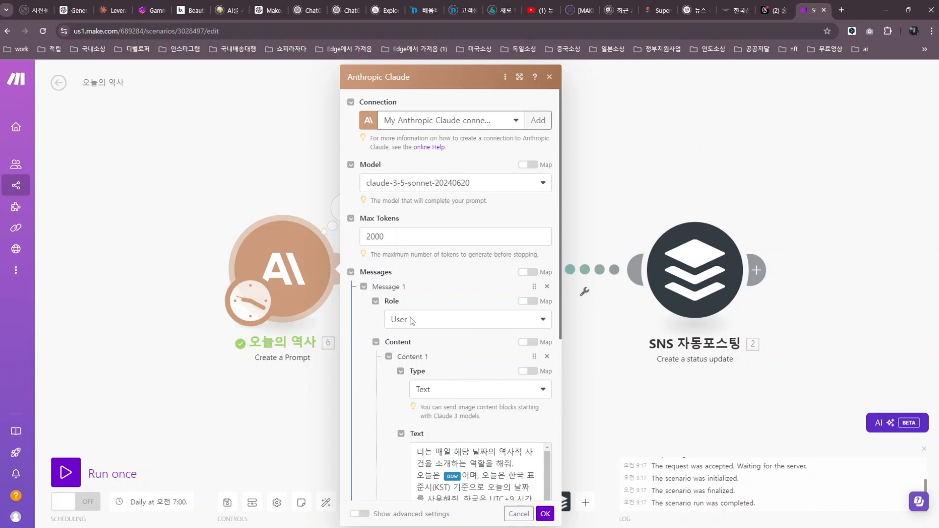
scroll(438, 321, down, 4)
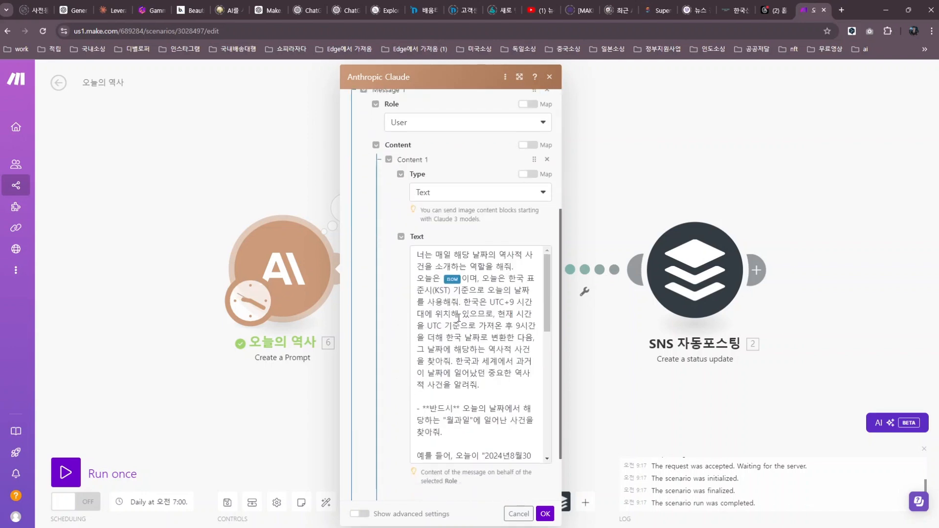
scroll(459, 318, down, 10)
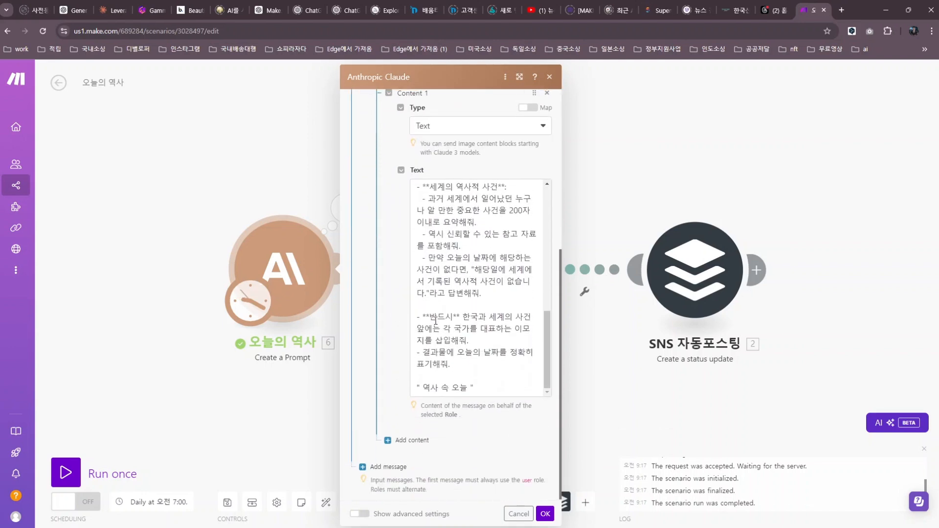
click(549, 77)
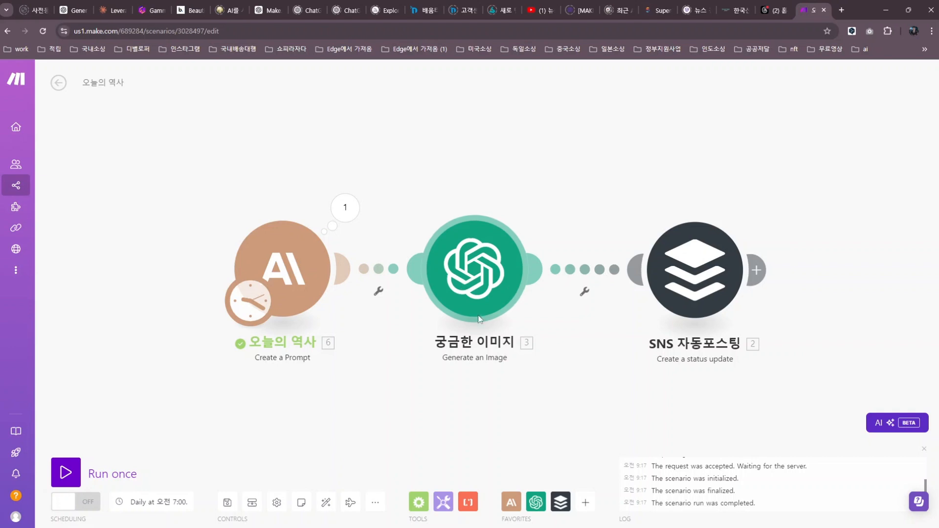
Review the 궁금한 이미지 module's Dall-E 3 prompt for a curious-girl line illustration.
click(467, 291)
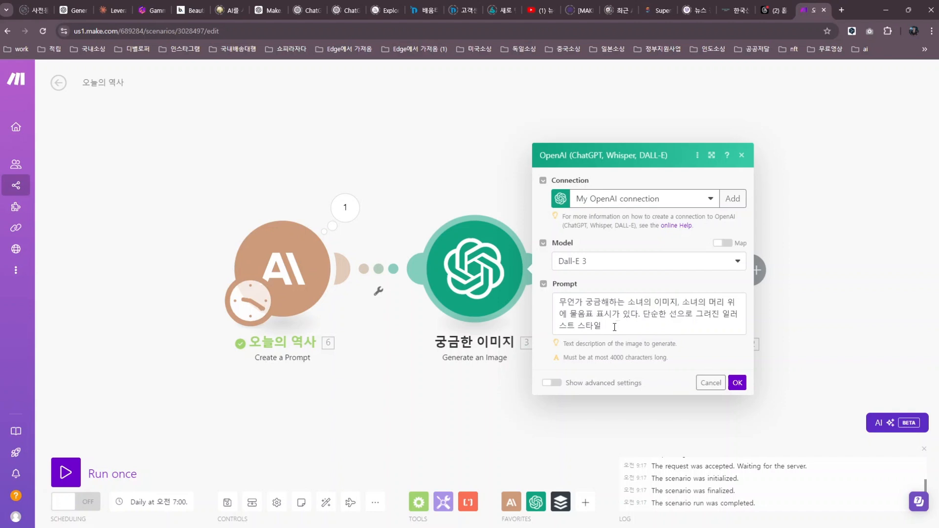
drag(606, 327, 556, 301)
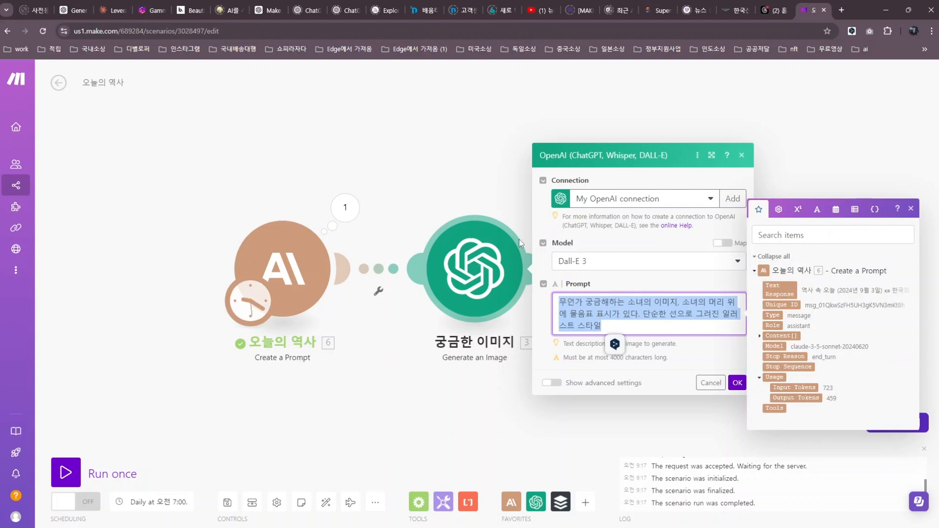
click(742, 155)
Run only the 궁금한 이미지 module and expand its output Data to the full image URL.
right_click(467, 268)
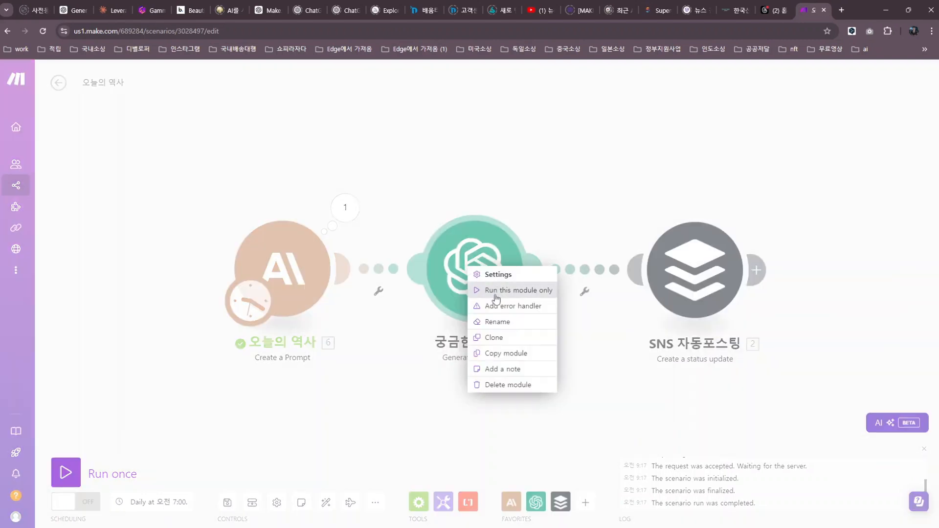
click(499, 291)
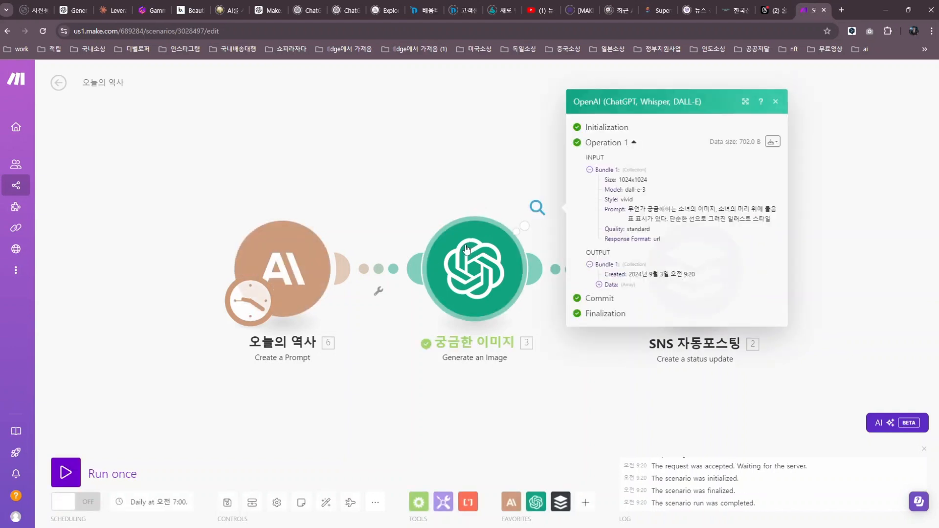
click(598, 284)
click(639, 329)
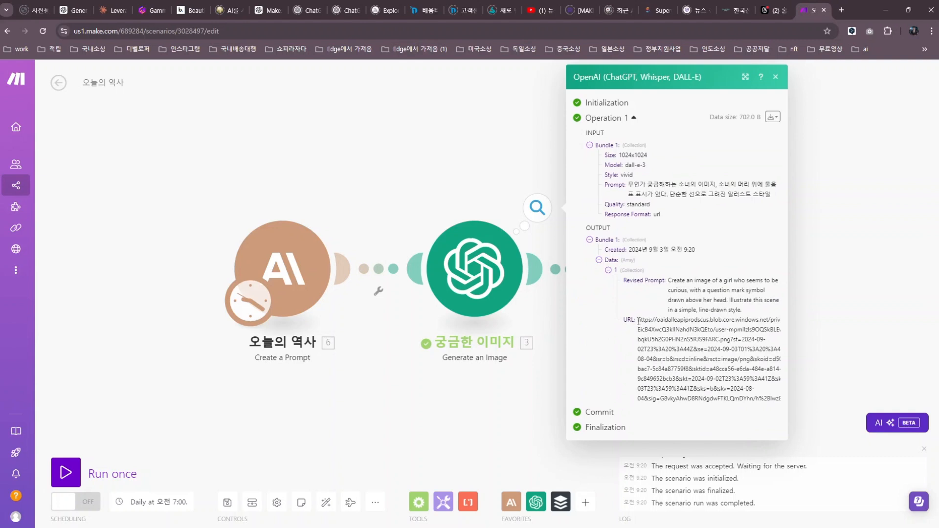
click(745, 77)
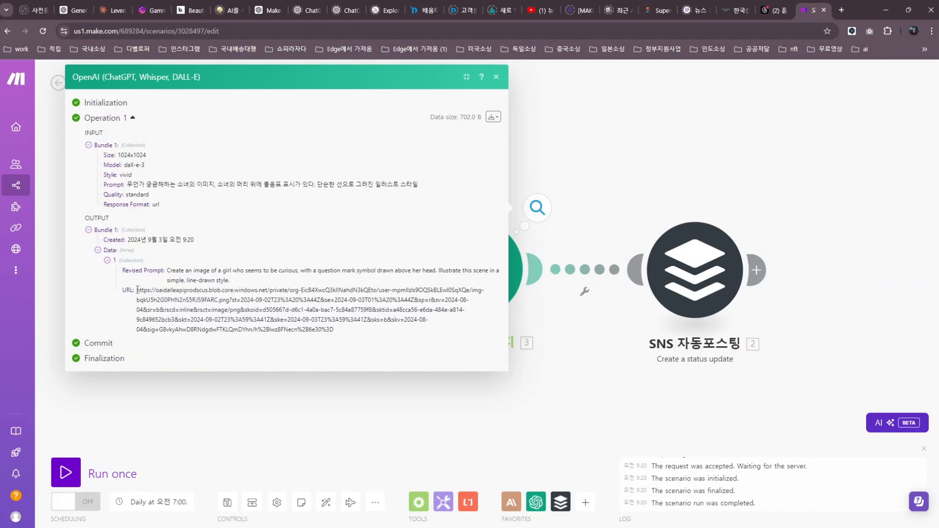
Copy the generated image URL and load it in a new browser tab.
drag(137, 289, 359, 331)
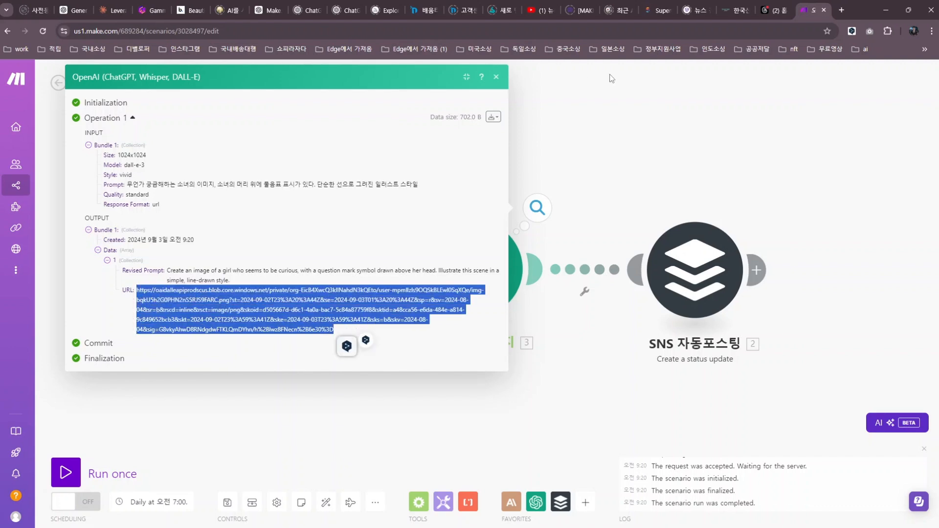
click(841, 10)
click(392, 31)
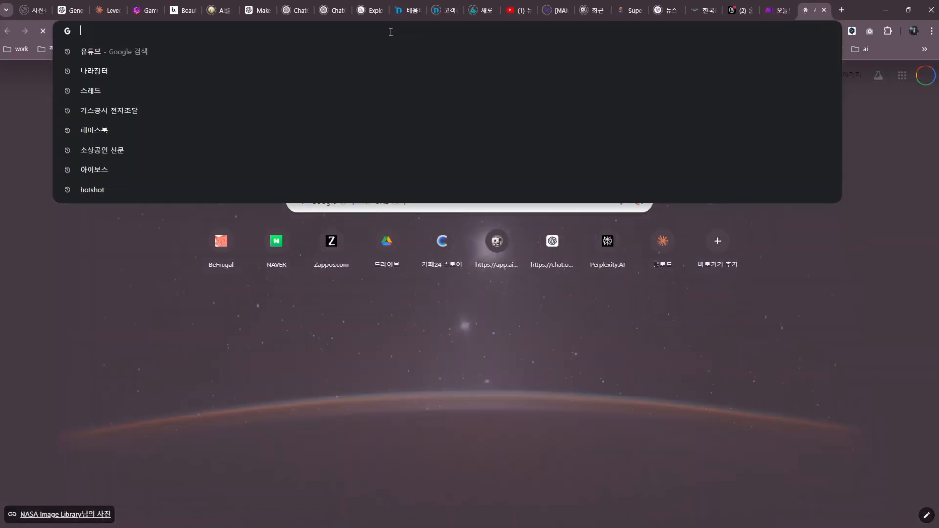
key(Return)
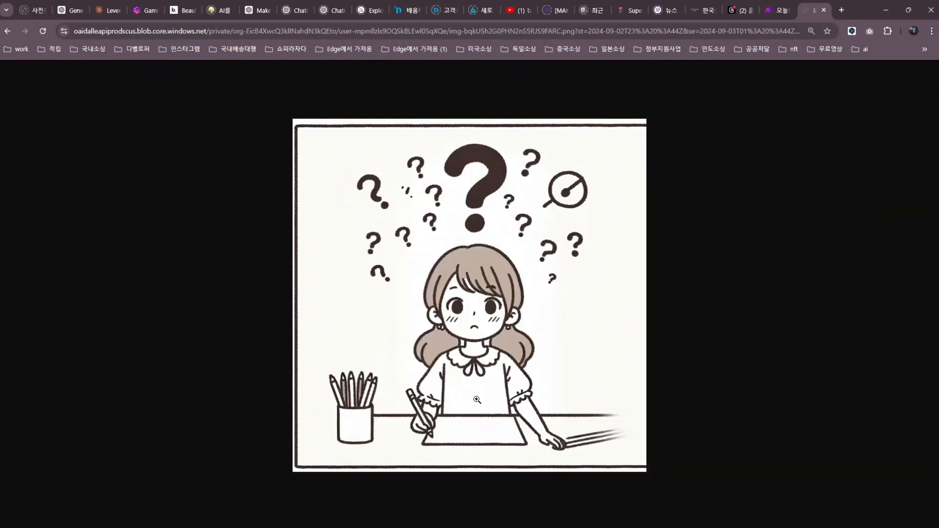
Close the image module's output details and check the SNS 자동포스팅 Buffer module's settings.
click(774, 14)
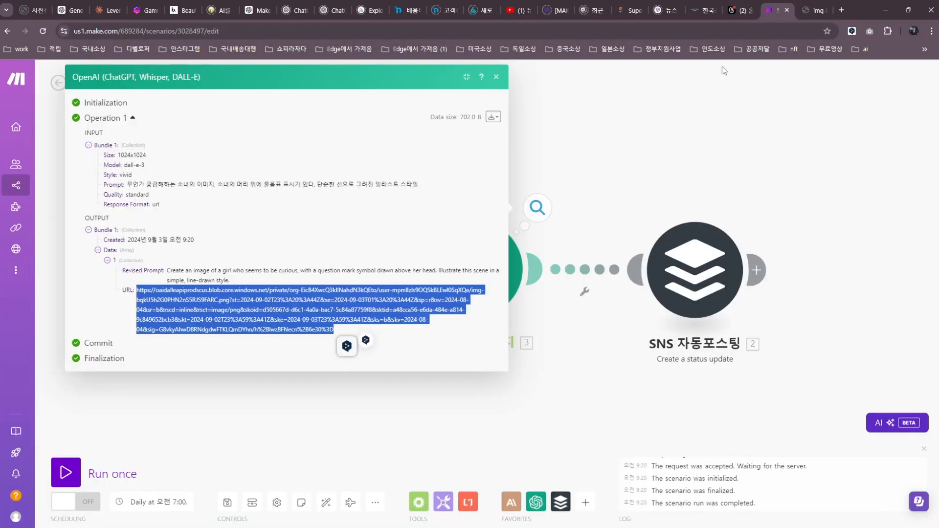
click(500, 80)
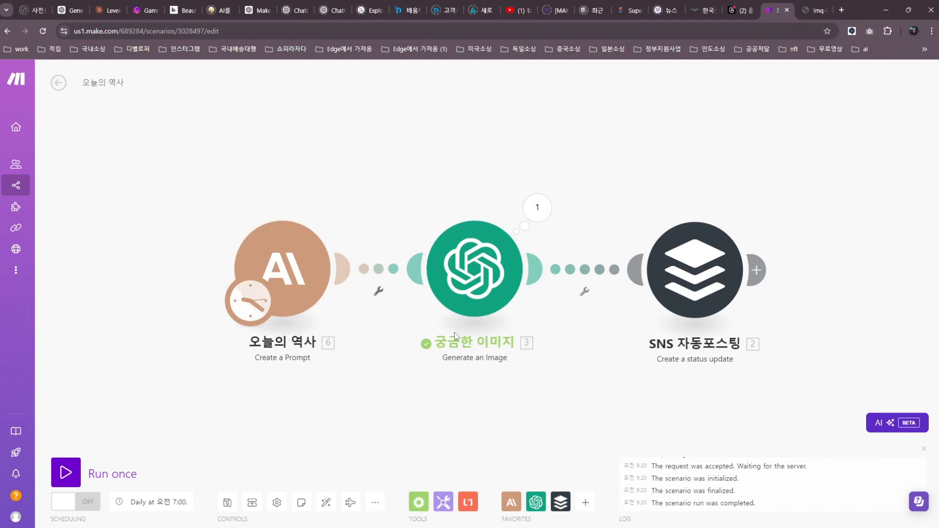
click(682, 283)
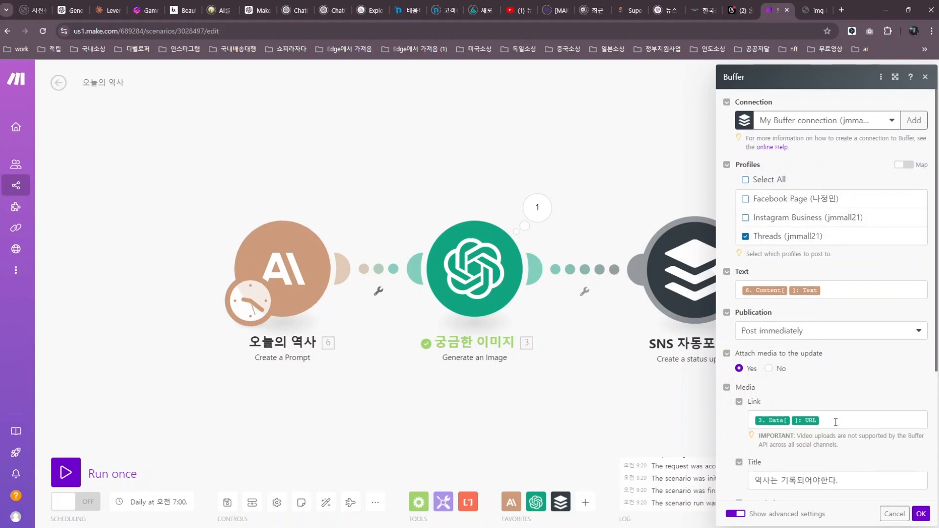
click(644, 124)
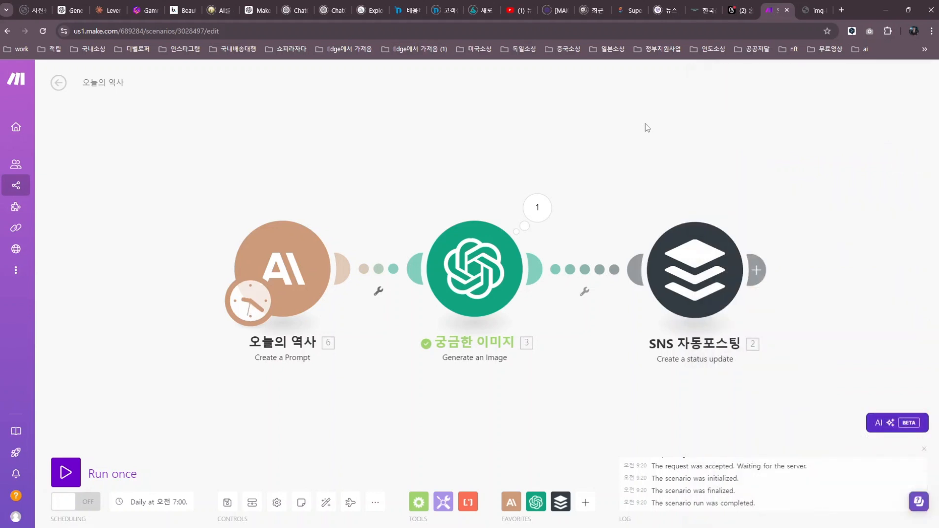